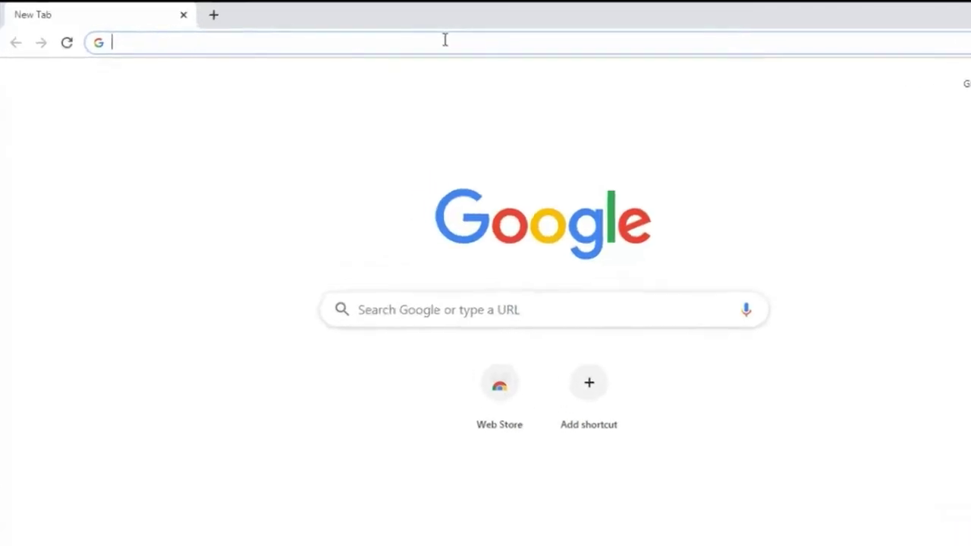
# Step: Search Google for 'download node js' and look over the results page
pyautogui.write('ad node ')
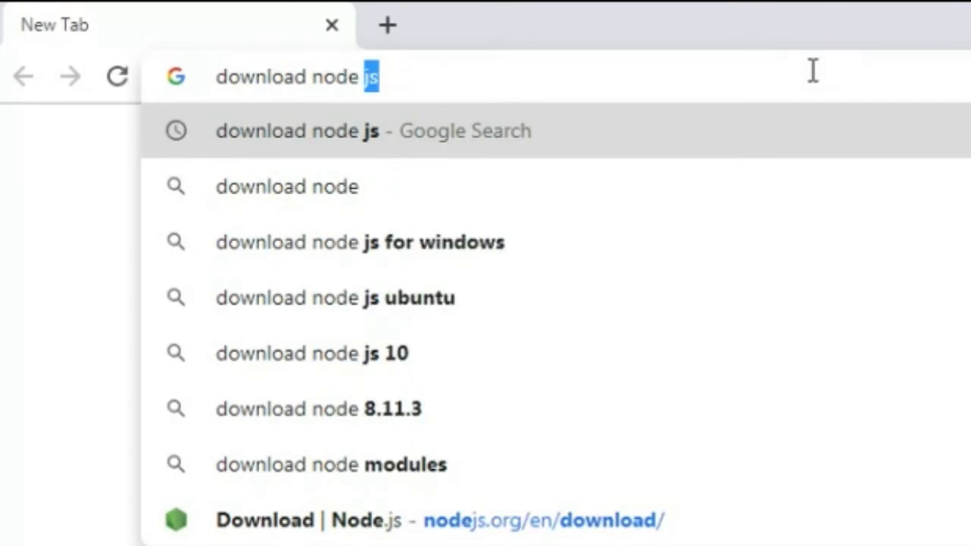
pyautogui.write('js')
pyautogui.press('Return')
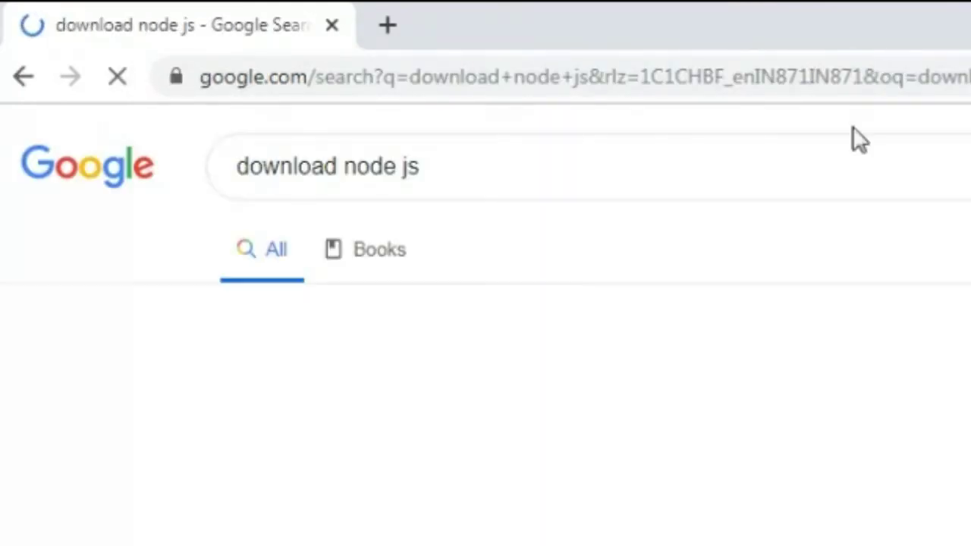
pyautogui.scroll(-4, 490, 455)
pyautogui.scroll(4, 489, 531)
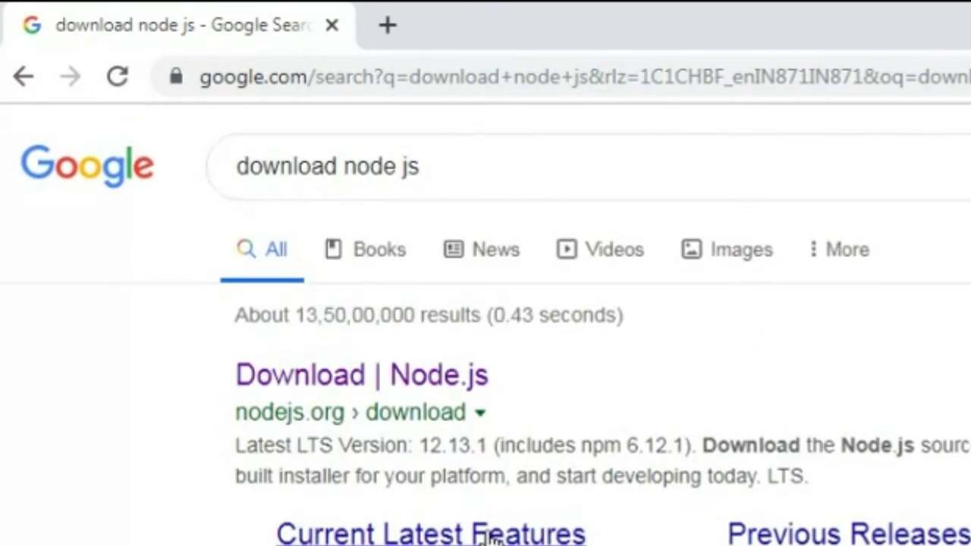
# Step: Download the LTS Windows installer node-v12.13.1-x64.msi from nodejs.org and open its download options
pyautogui.click(394, 376)
pyautogui.scroll(-2, 390, 386)
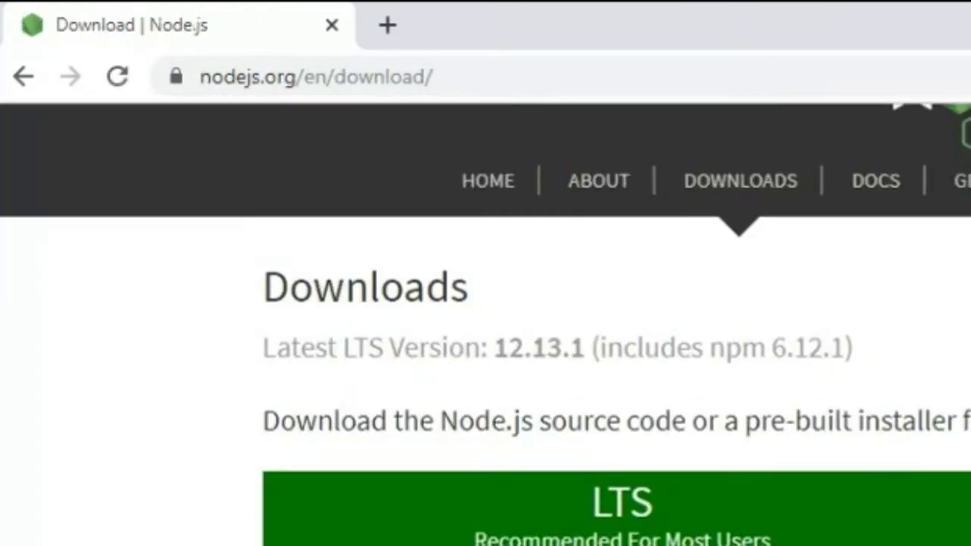
pyautogui.scroll(-2, 703, 509)
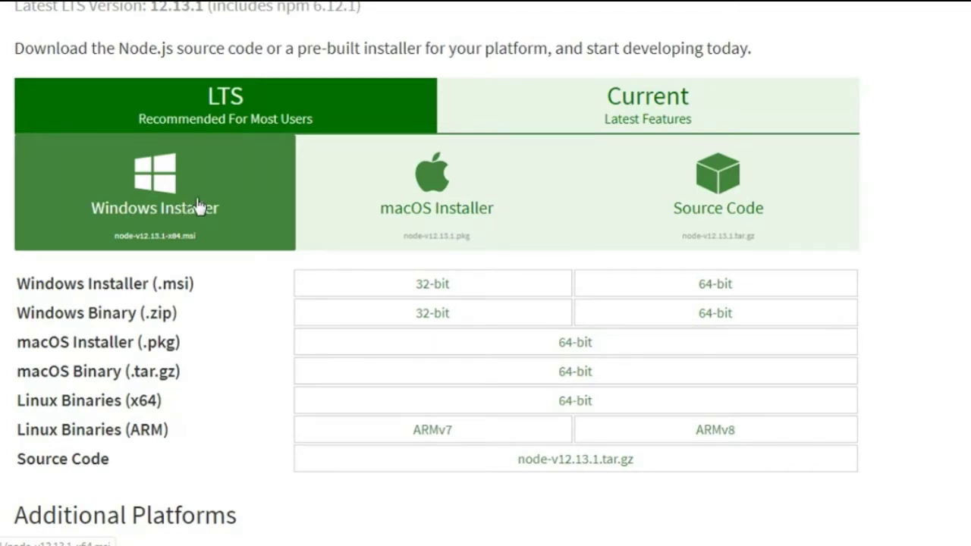
pyautogui.click(191, 205)
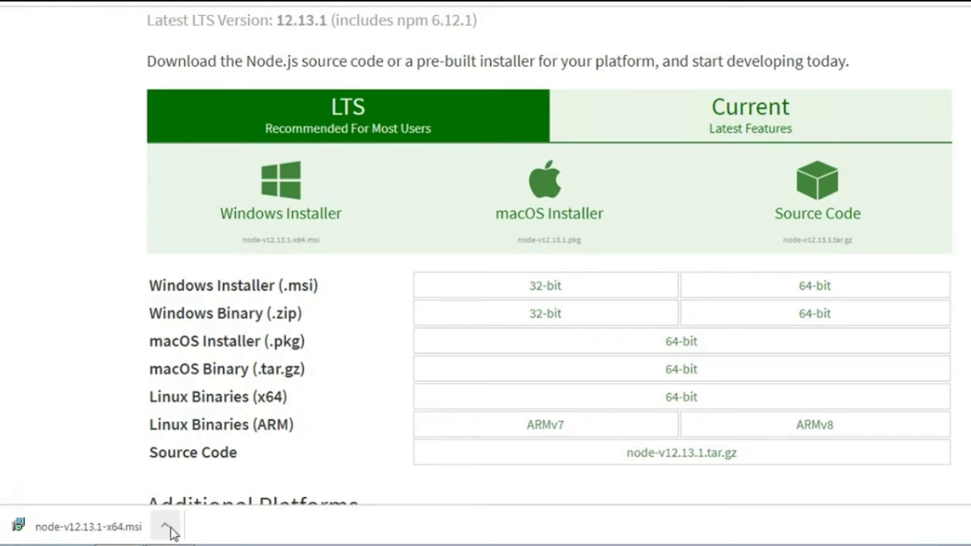
pyautogui.click(168, 528)
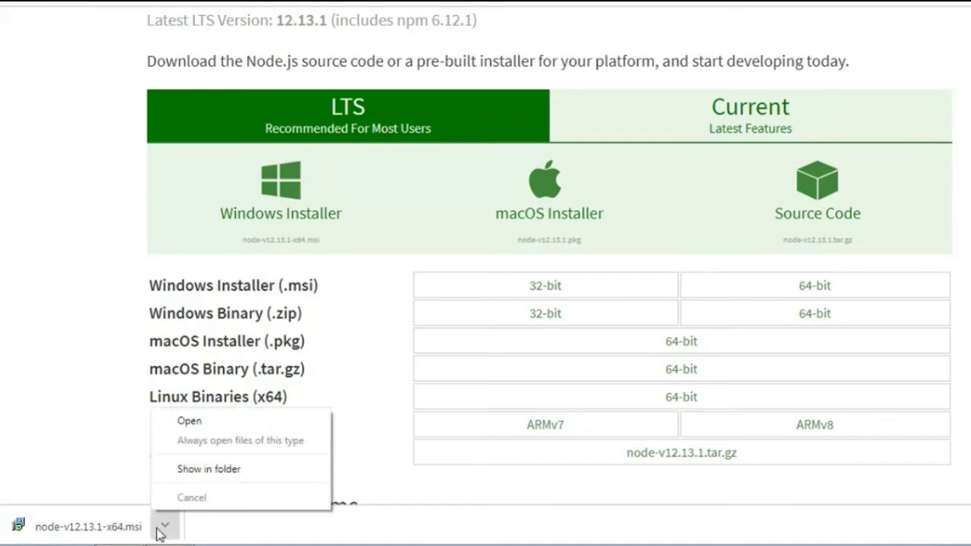
# Step: Show node-v12.13.1-x64 in its Explorer folder, select it, then return to the Node.js page
pyautogui.click(238, 472)
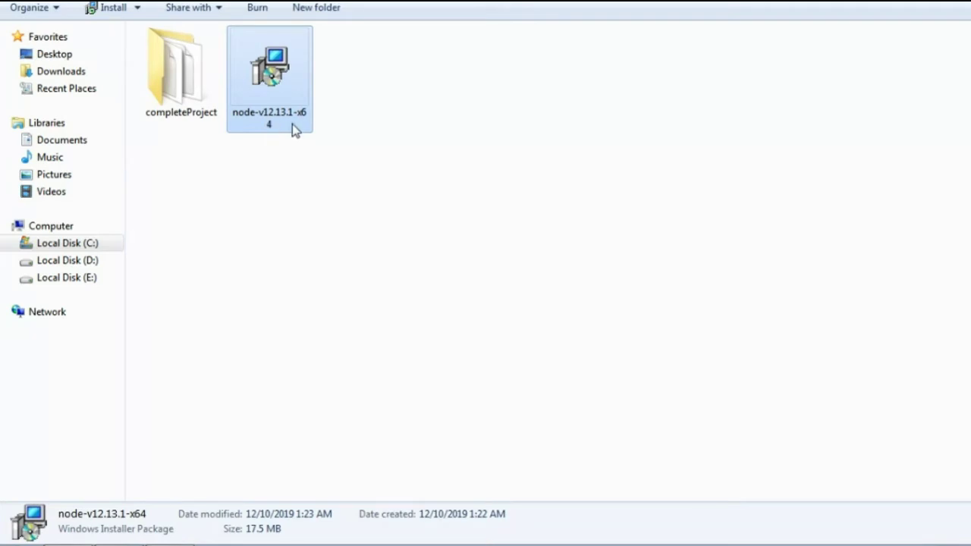
pyautogui.click(330, 163)
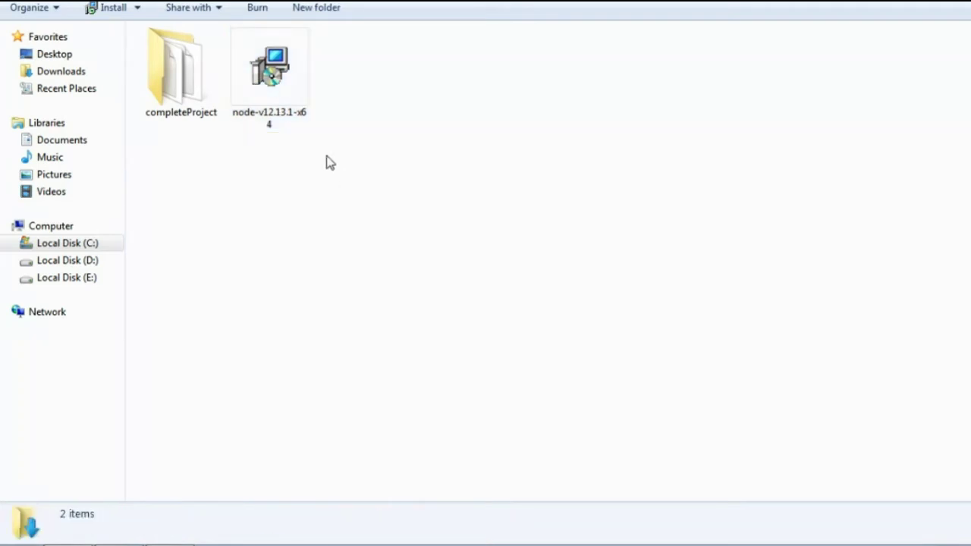
pyautogui.click(311, 101)
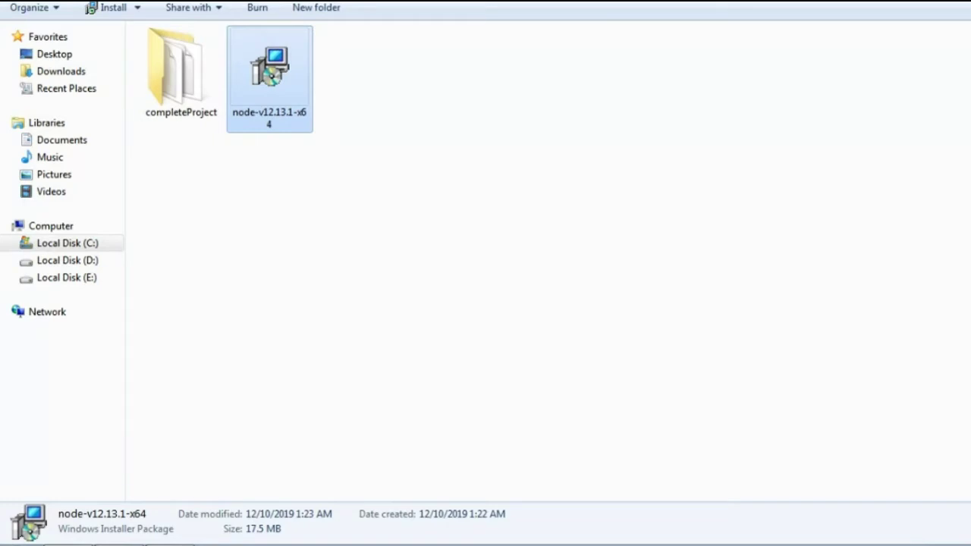
pyautogui.click(95, 540)
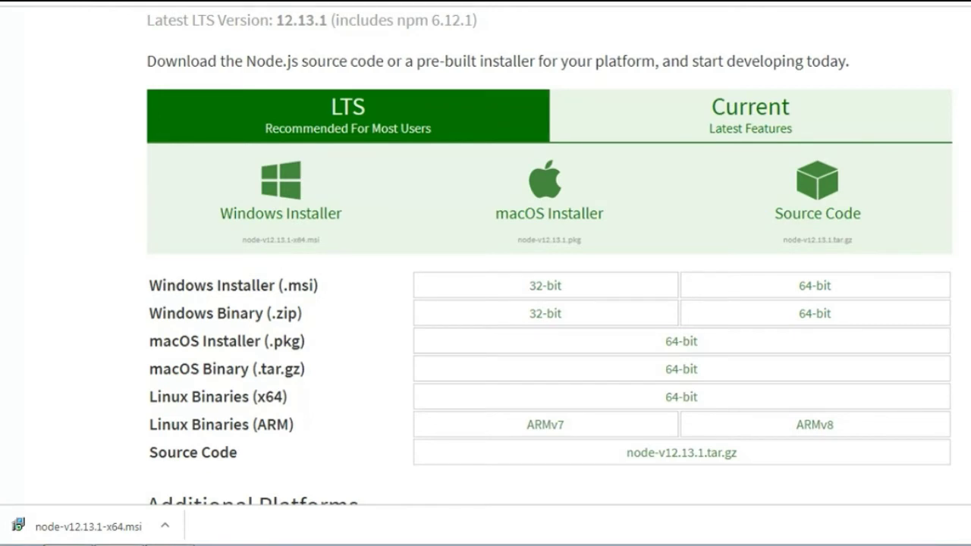
# Step: In a new tab, search 'angular cli' and open the Angular CLI website
pyautogui.hotkey('ctrl', 't')
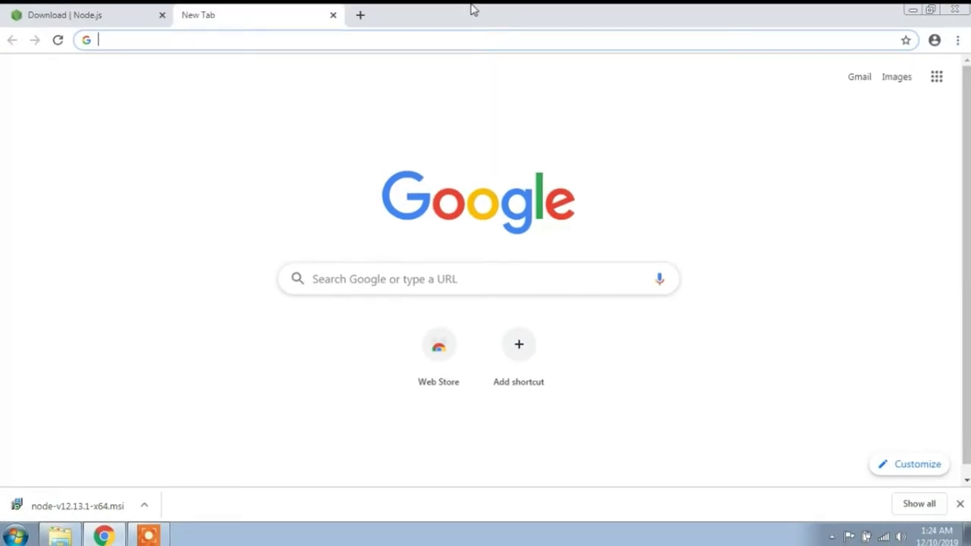
pyautogui.write('an')
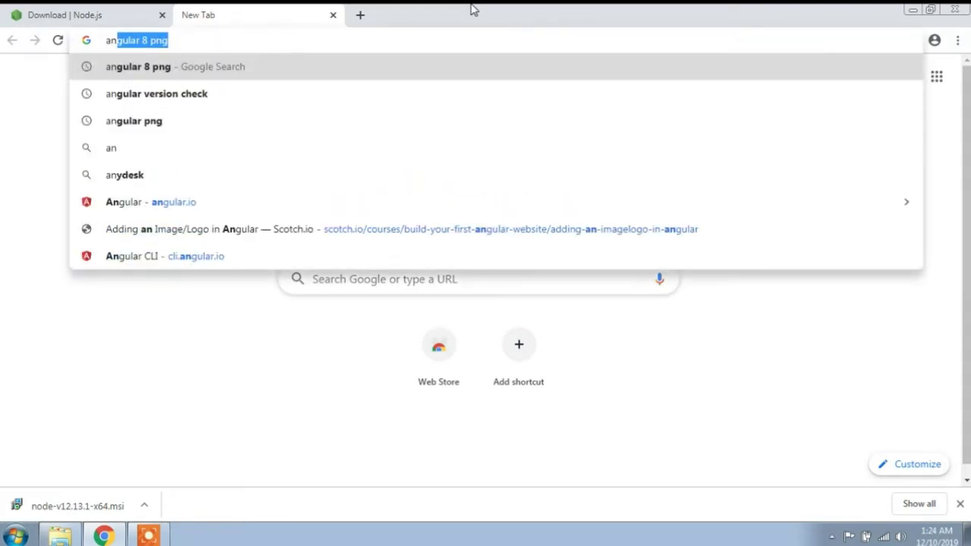
pyautogui.write('gular c')
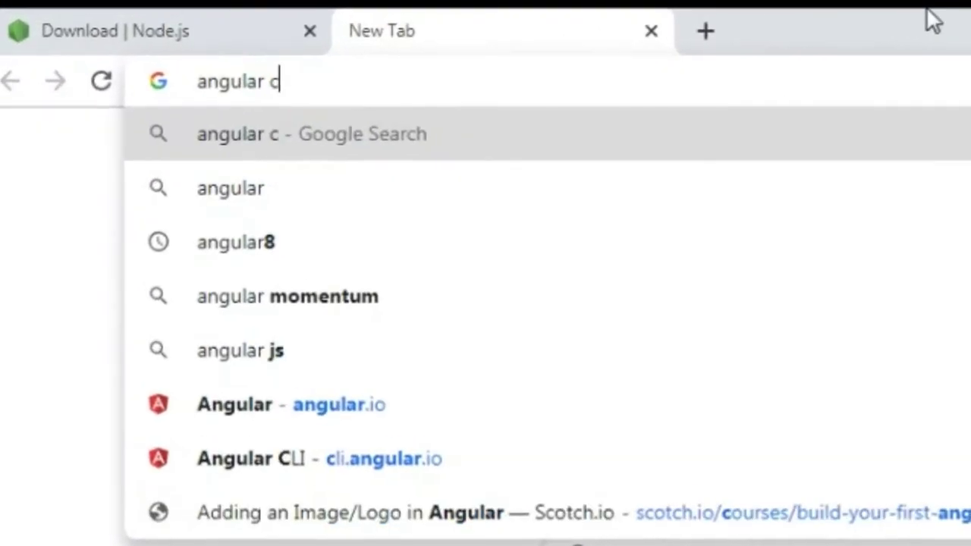
pyautogui.write('li')
pyautogui.press('Return')
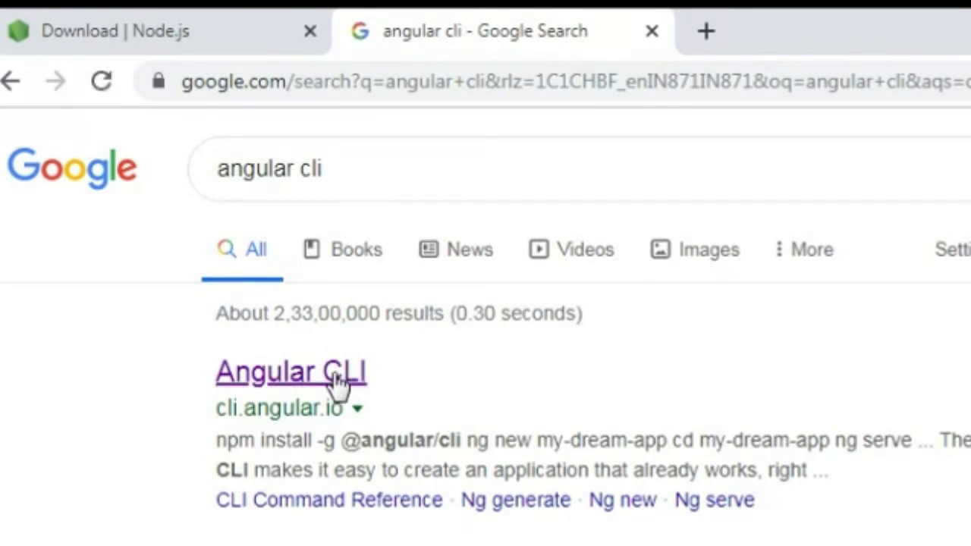
pyautogui.click(295, 373)
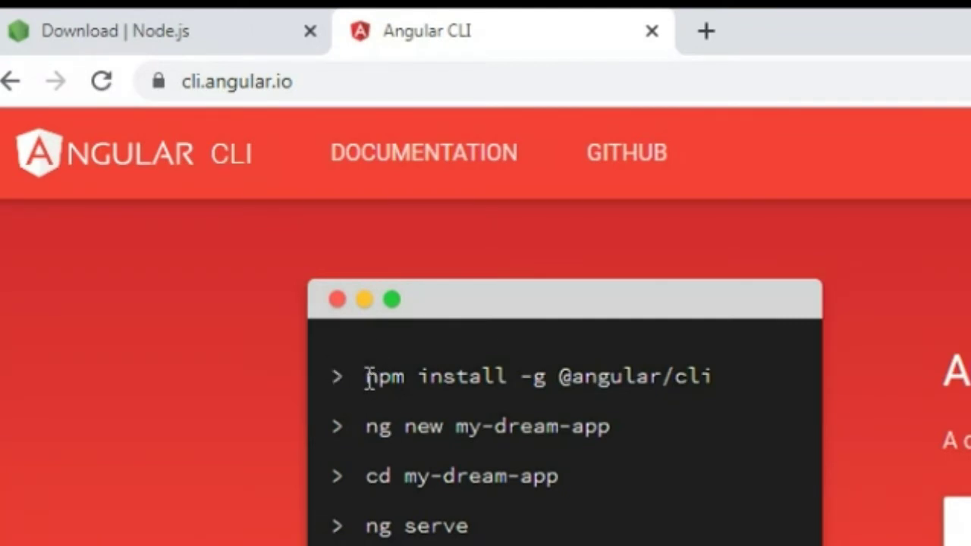
pyautogui.moveTo(367, 376); pyautogui.dragTo(728, 372)
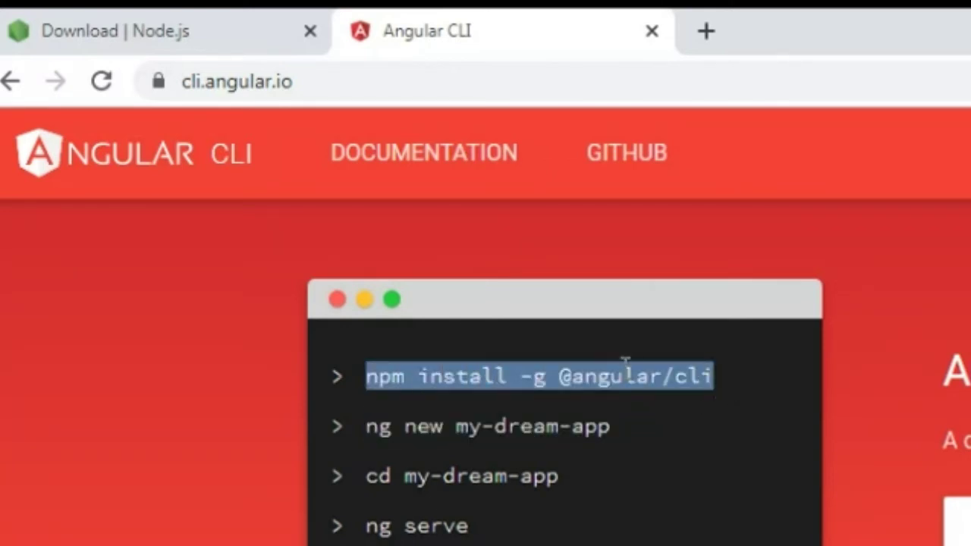
pyautogui.rightClick(618, 375)
pyautogui.click(739, 397)
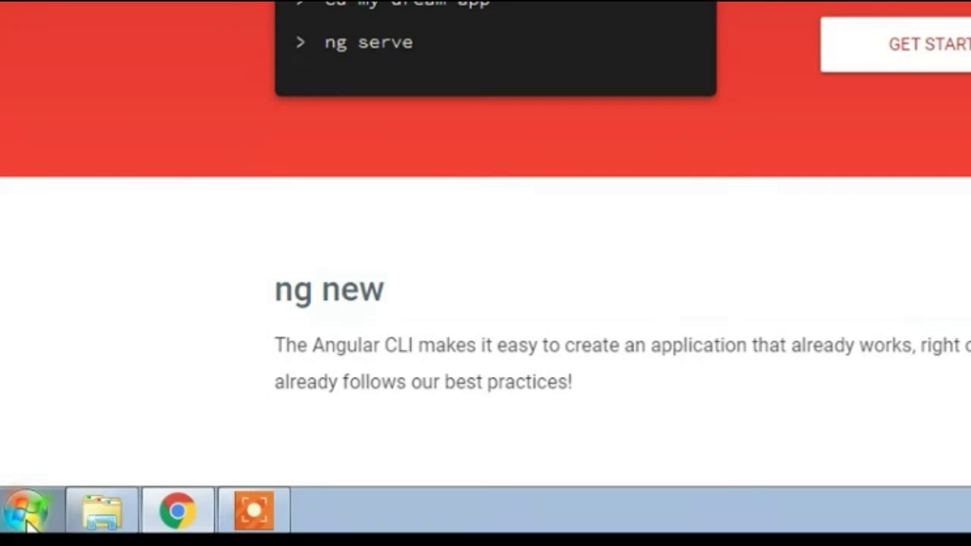
# Step: Launch cmd from Start search, maximize its window, and clear it with cls
pyautogui.click(27, 521)
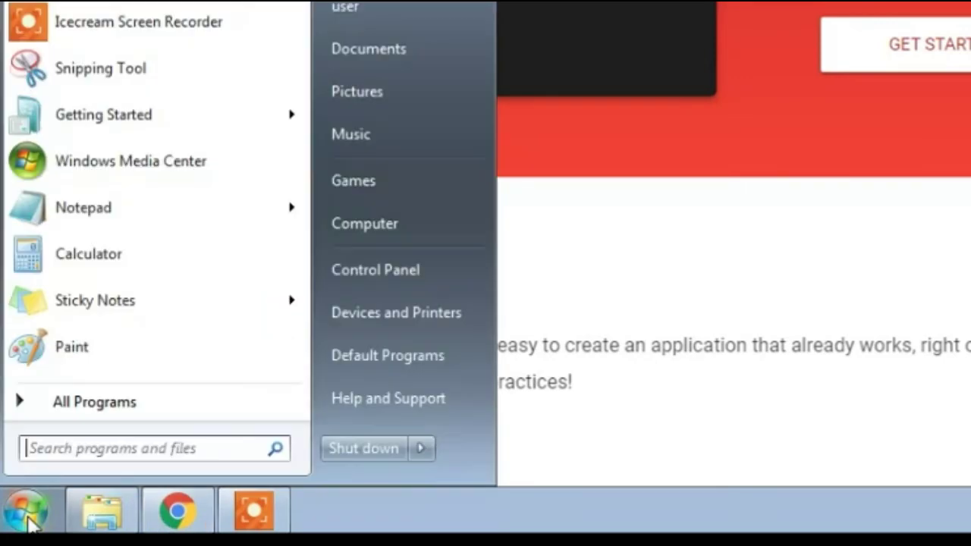
pyautogui.click(156, 447)
pyautogui.write('cmd')
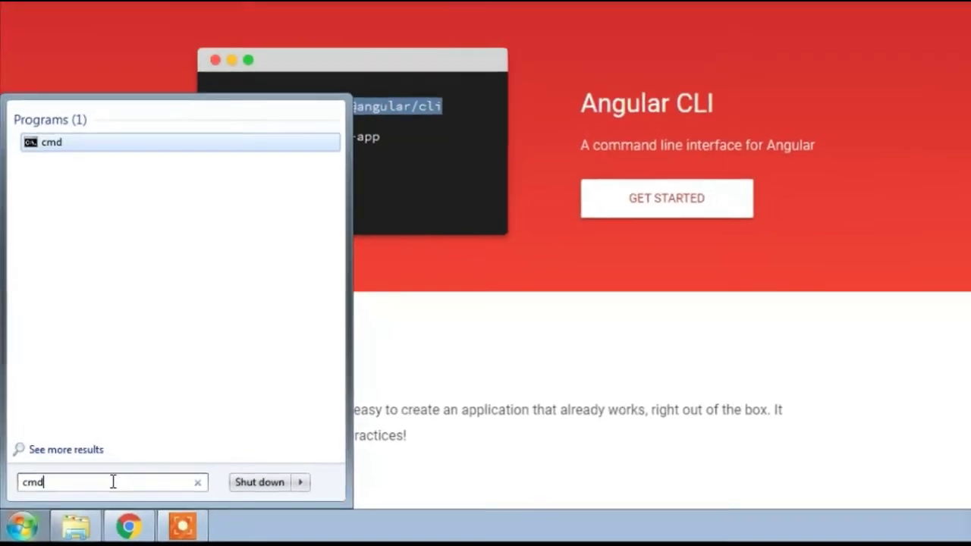
pyautogui.press('Return')
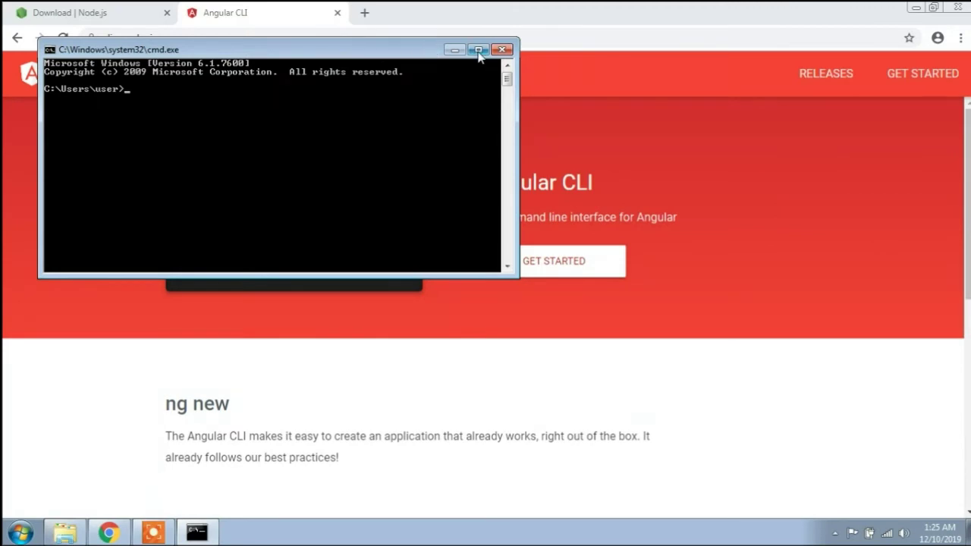
pyautogui.click(479, 50)
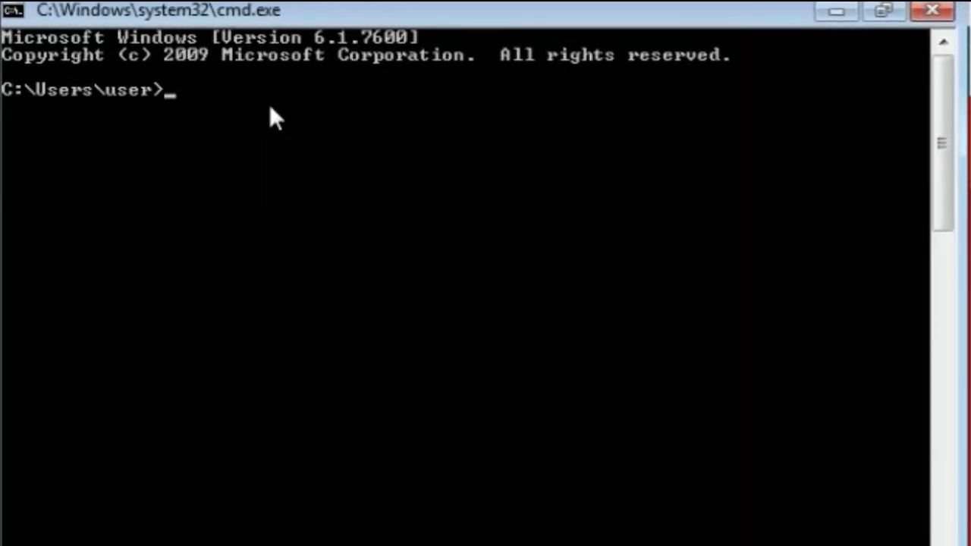
pyautogui.write('cls')
pyautogui.press('Return')
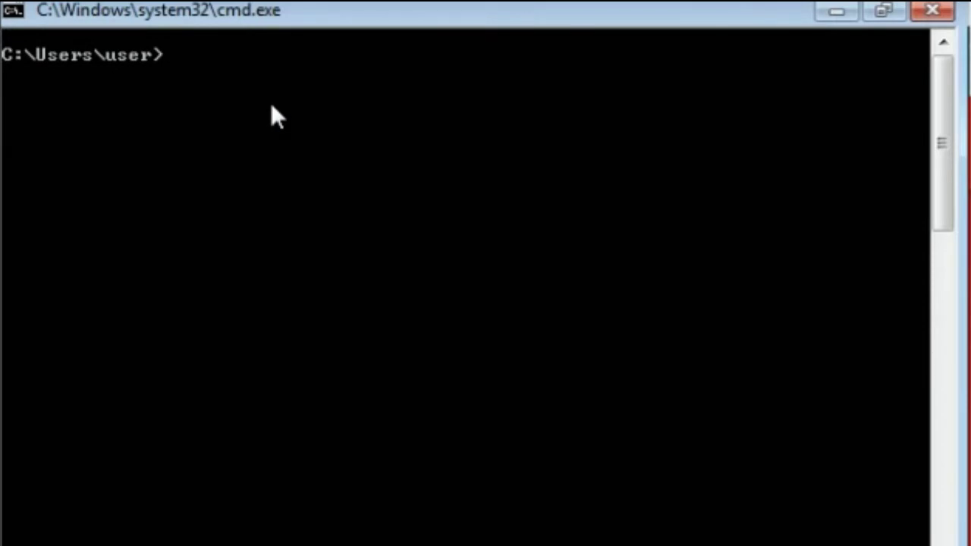
pyautogui.rightClick(184, 59)
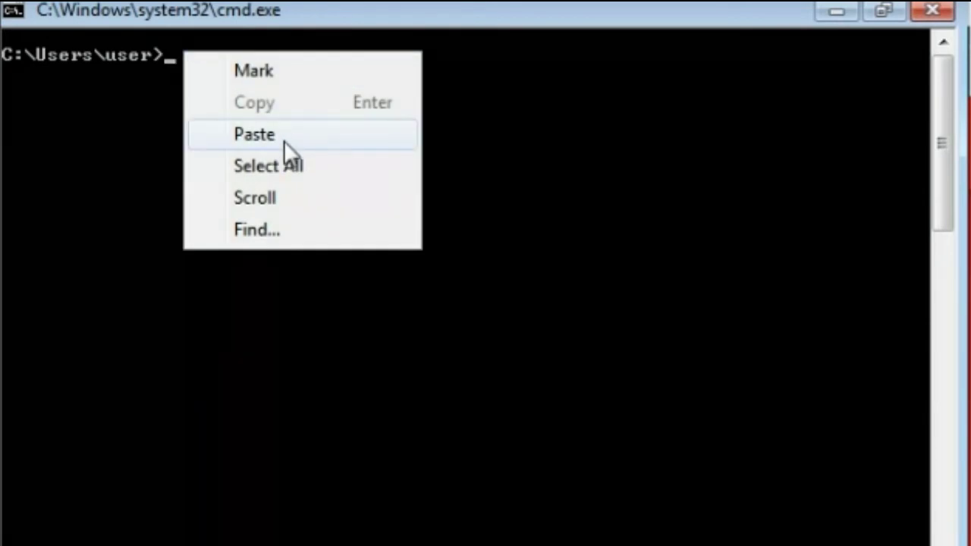
pyautogui.click(284, 137)
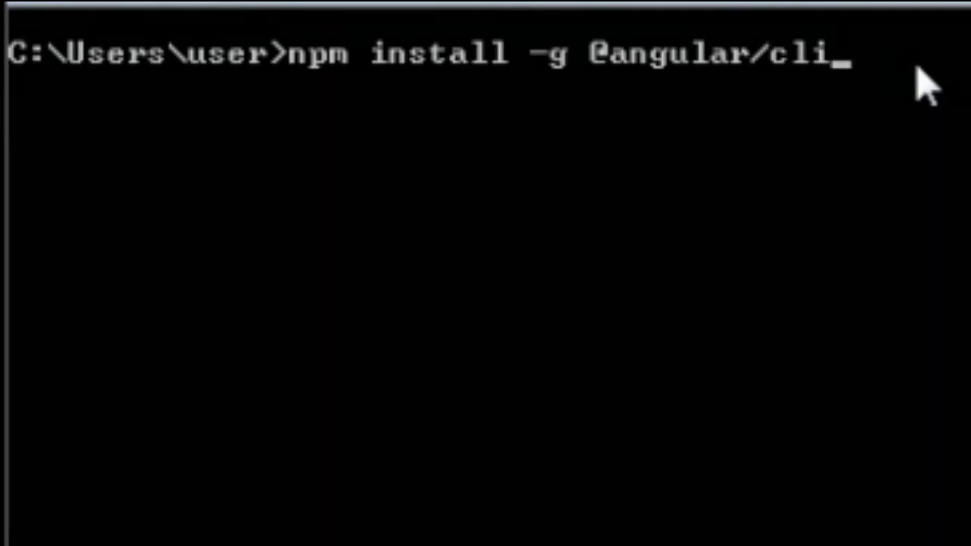
pyautogui.press('Return')
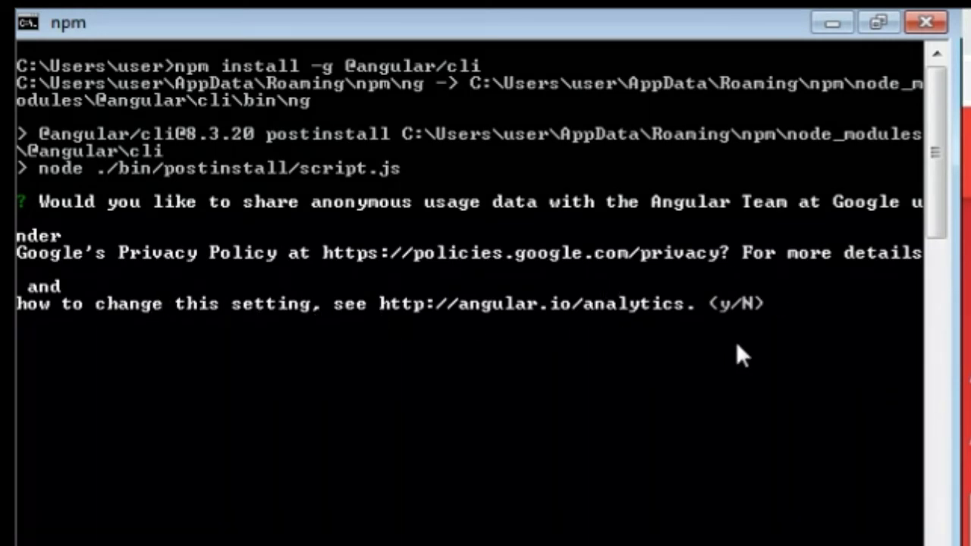
# Step: Answer y to the Angular CLI analytics question, then clear the console with cls
pyautogui.write('y')
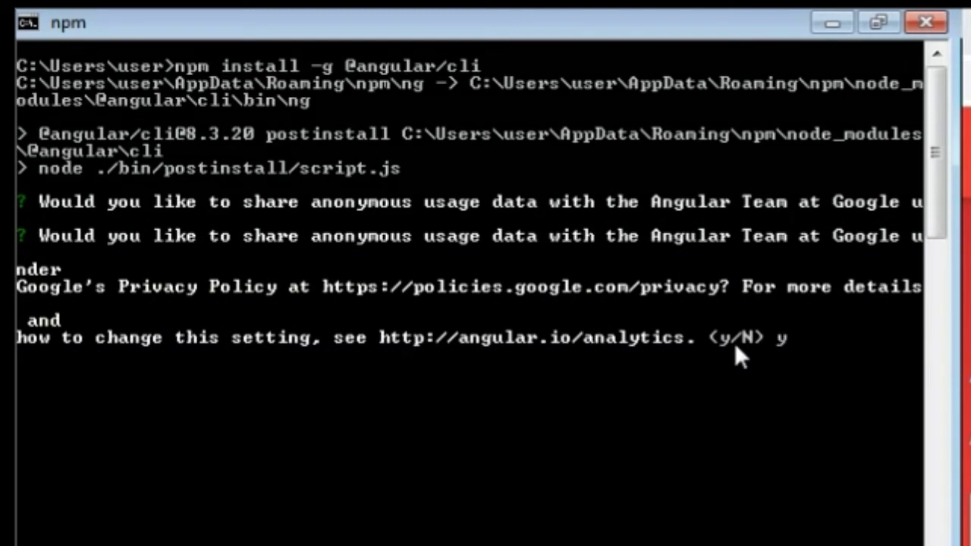
pyautogui.press('Return')
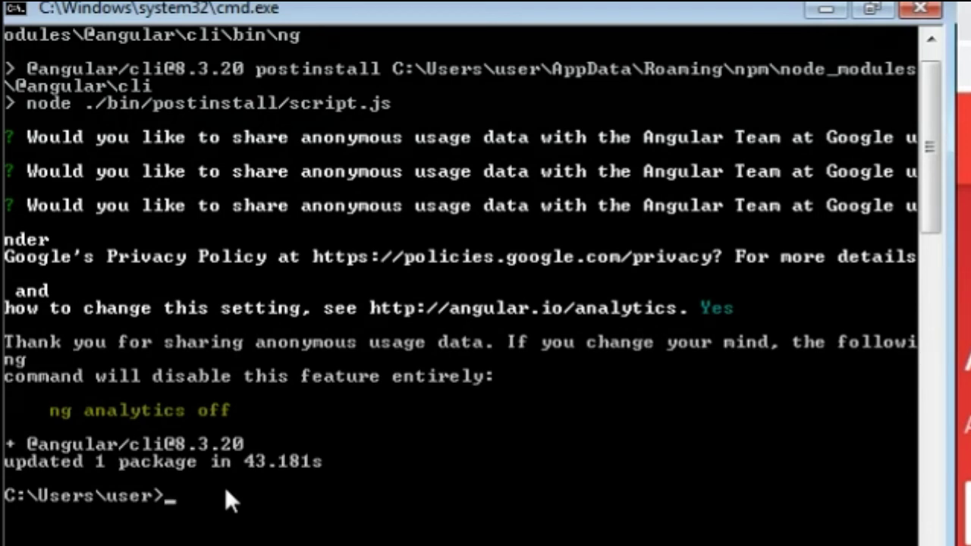
pyautogui.write('cls')
pyautogui.press('Return')
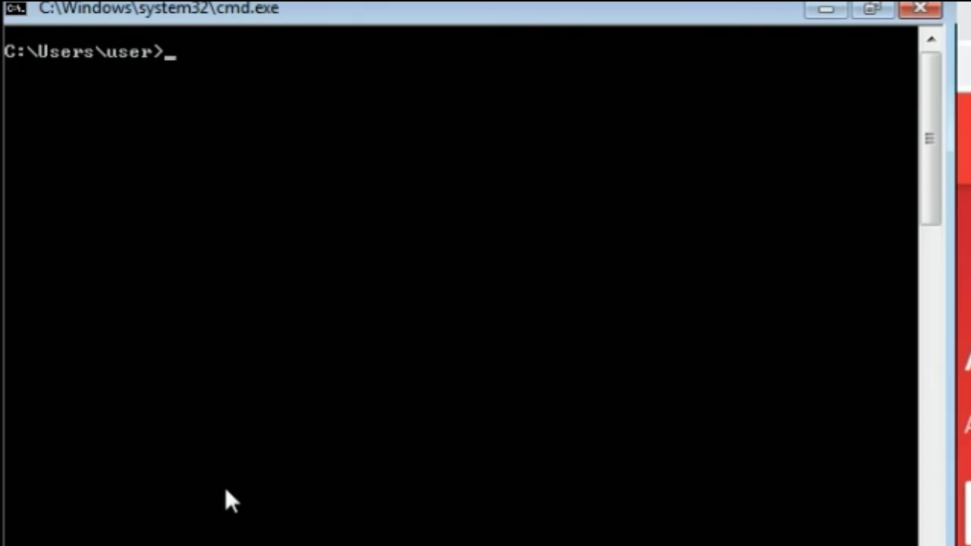
# Step: Check versions with node -v (v10.16.3), npm -v (6.9.0) and ng --version
pyautogui.write('node')
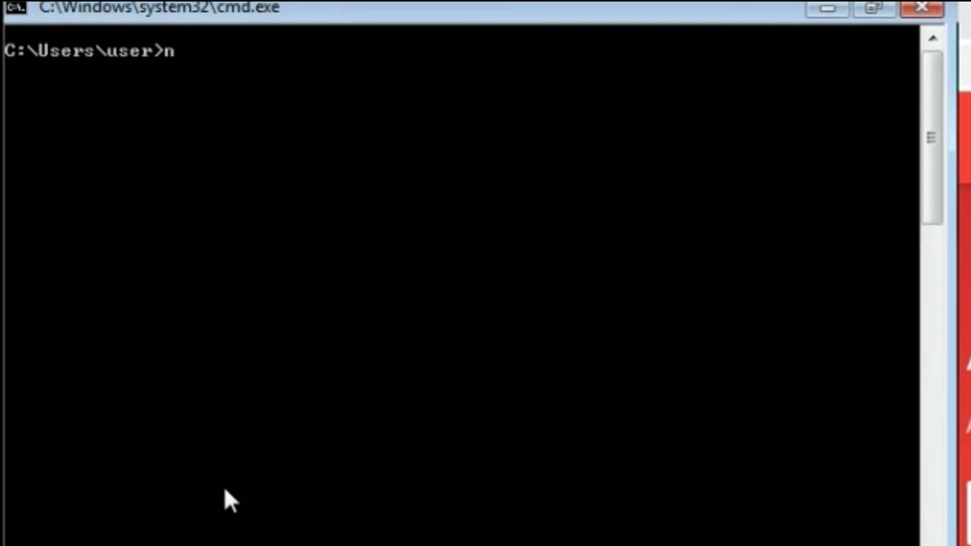
pyautogui.write(' -v')
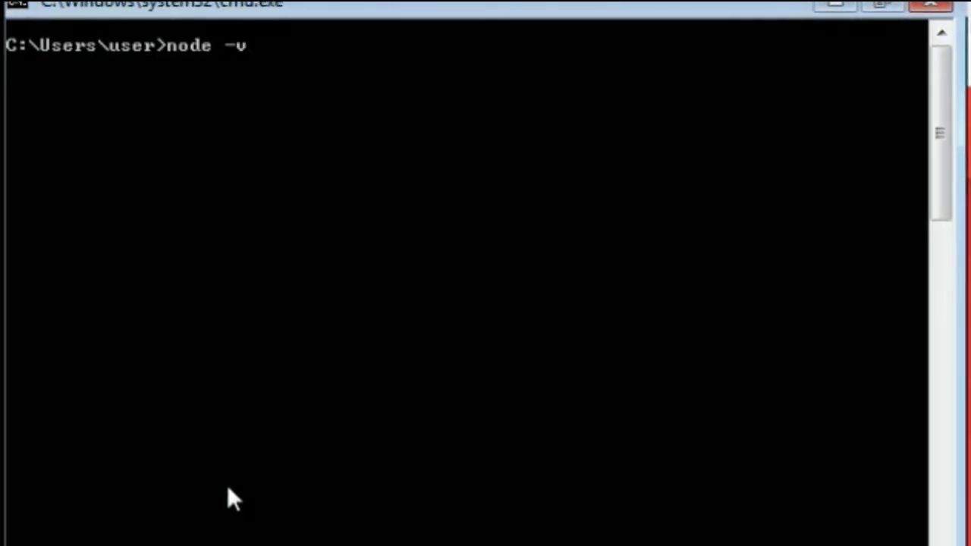
pyautogui.press('Return')
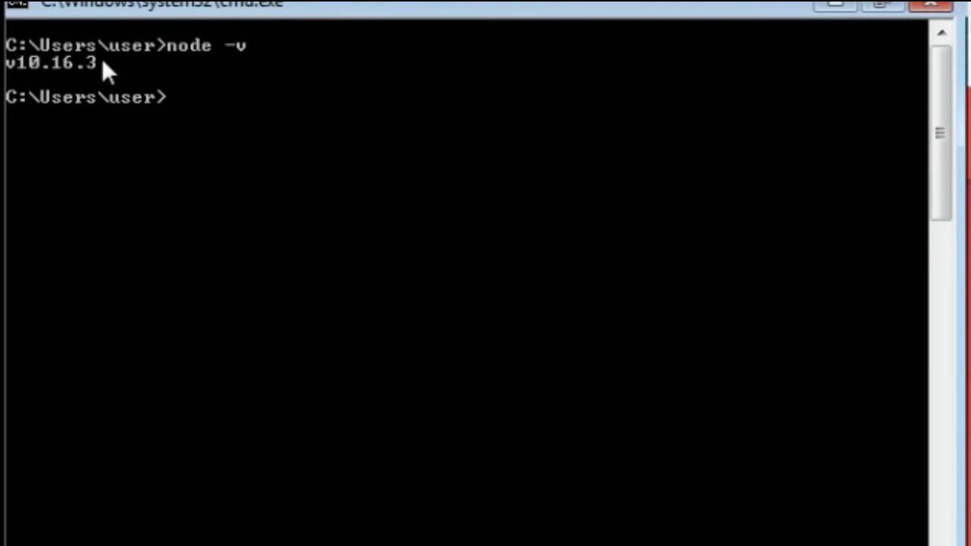
pyautogui.write('npm -v')
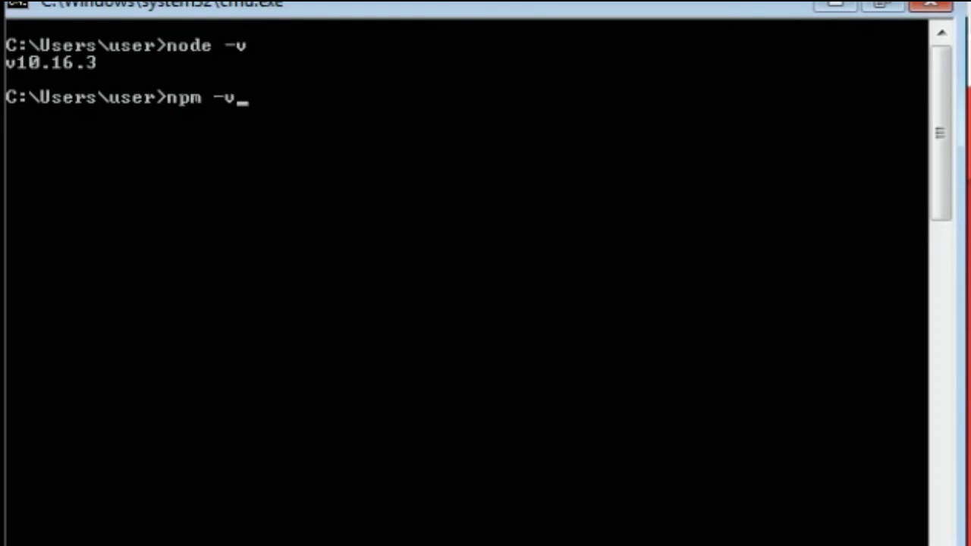
pyautogui.press('Return')
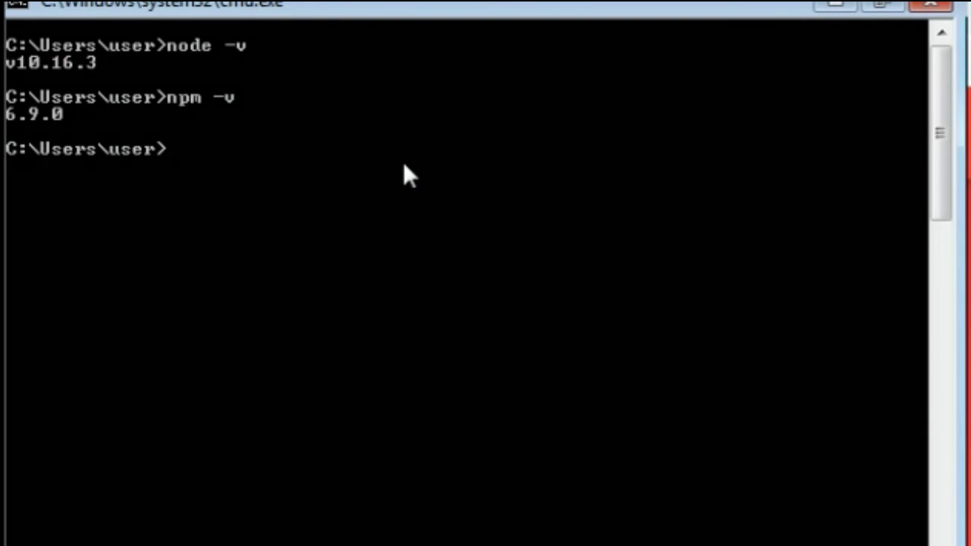
pyautogui.write('ng --version')
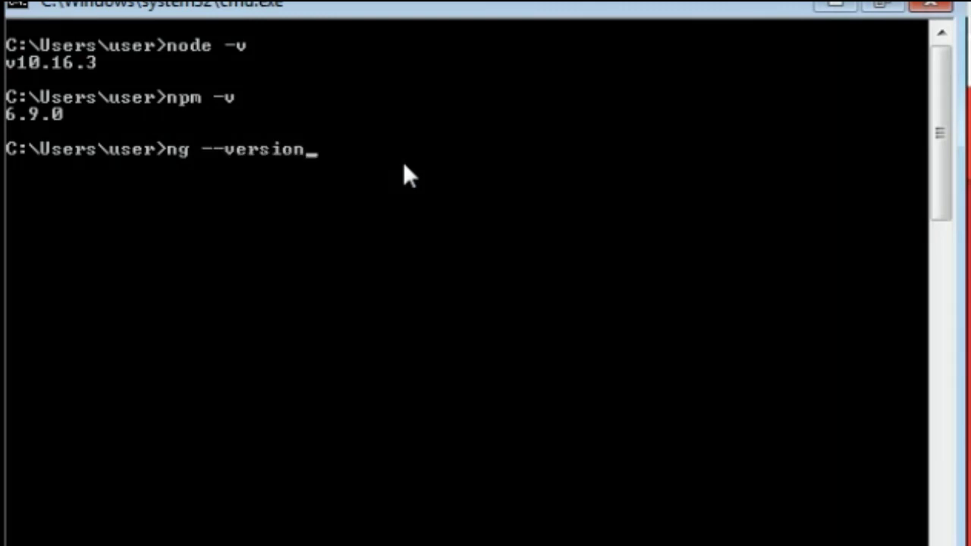
pyautogui.press('Return')
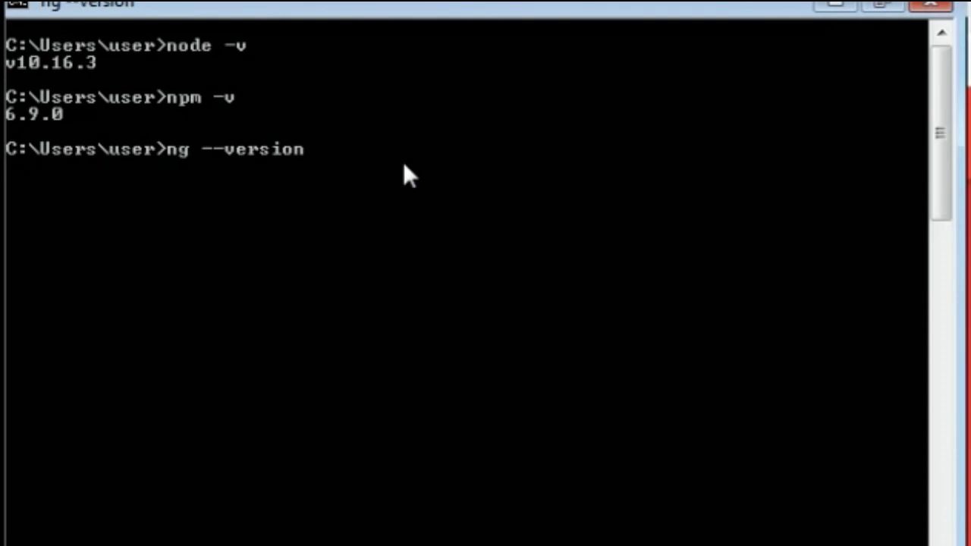